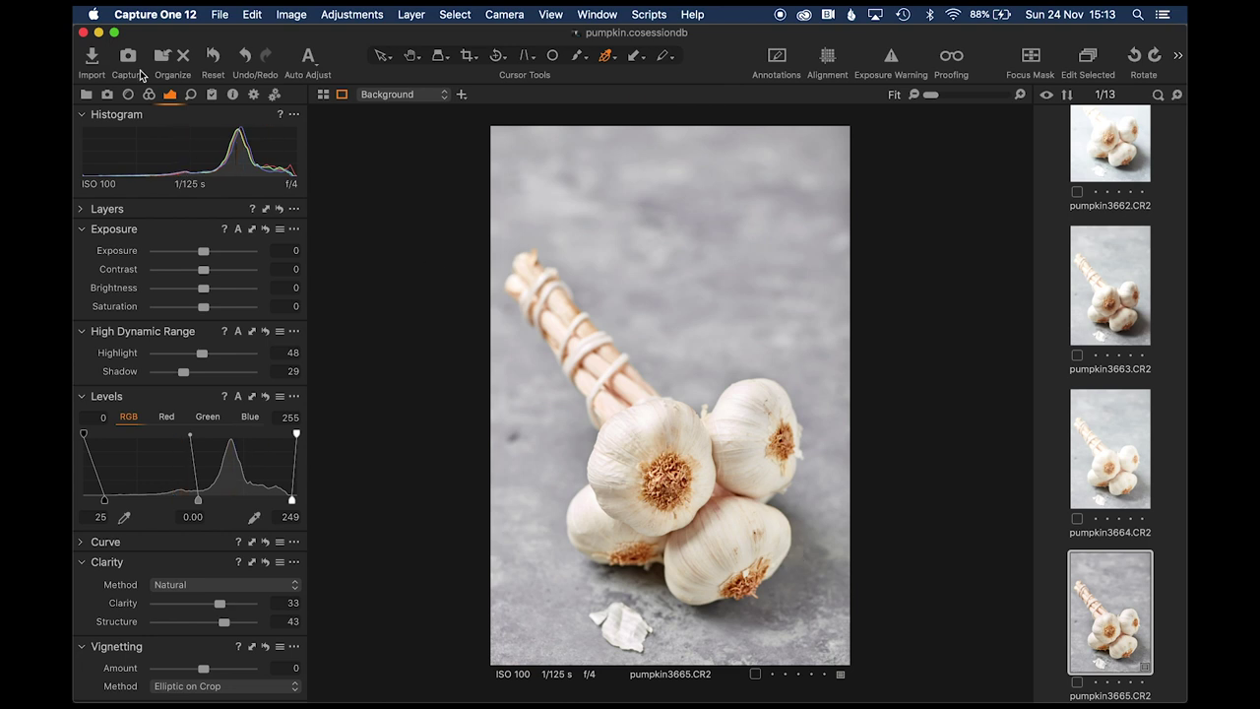
Step: Capture a new tethered shot, pumpkin3666.CR2, after reviewing the f/4 frame pumpkin3665
{"action": "left_click", "coordinate": [128, 57]}
Step: Set the tethered camera's aperture to 2.2 in Camera Settings
{"action": "left_click", "coordinate": [107, 94]}
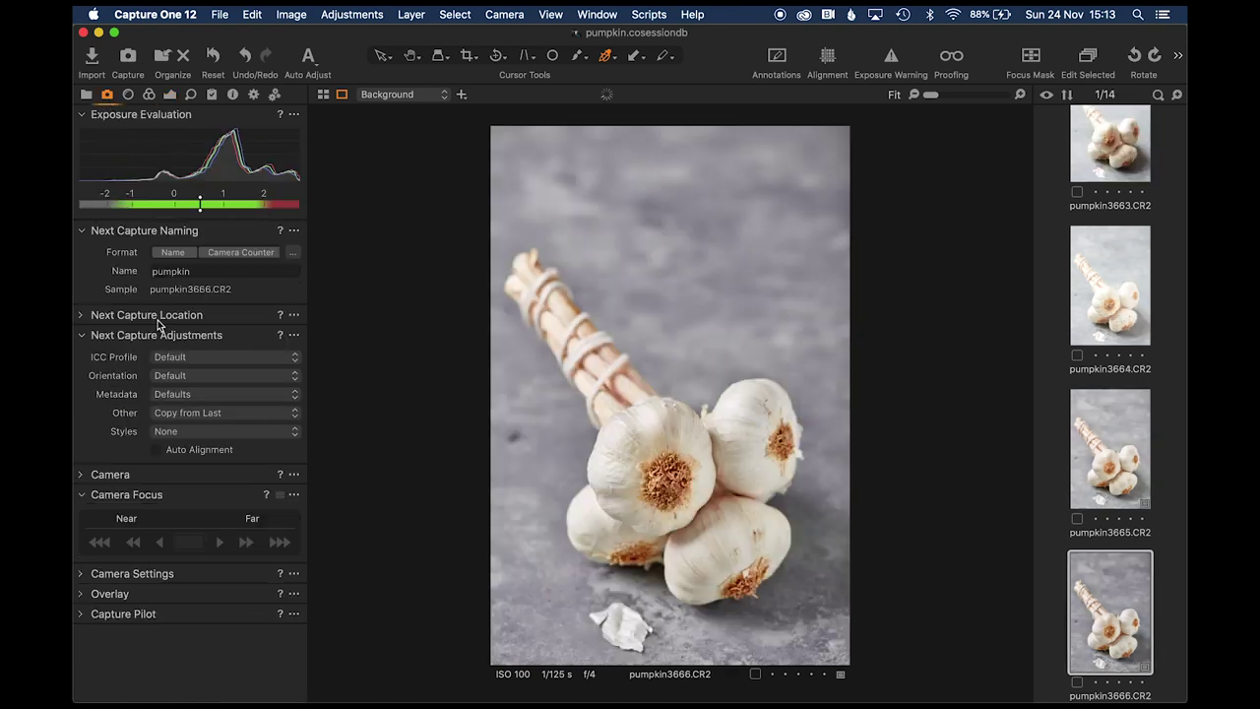
{"action": "left_click", "coordinate": [131, 573]}
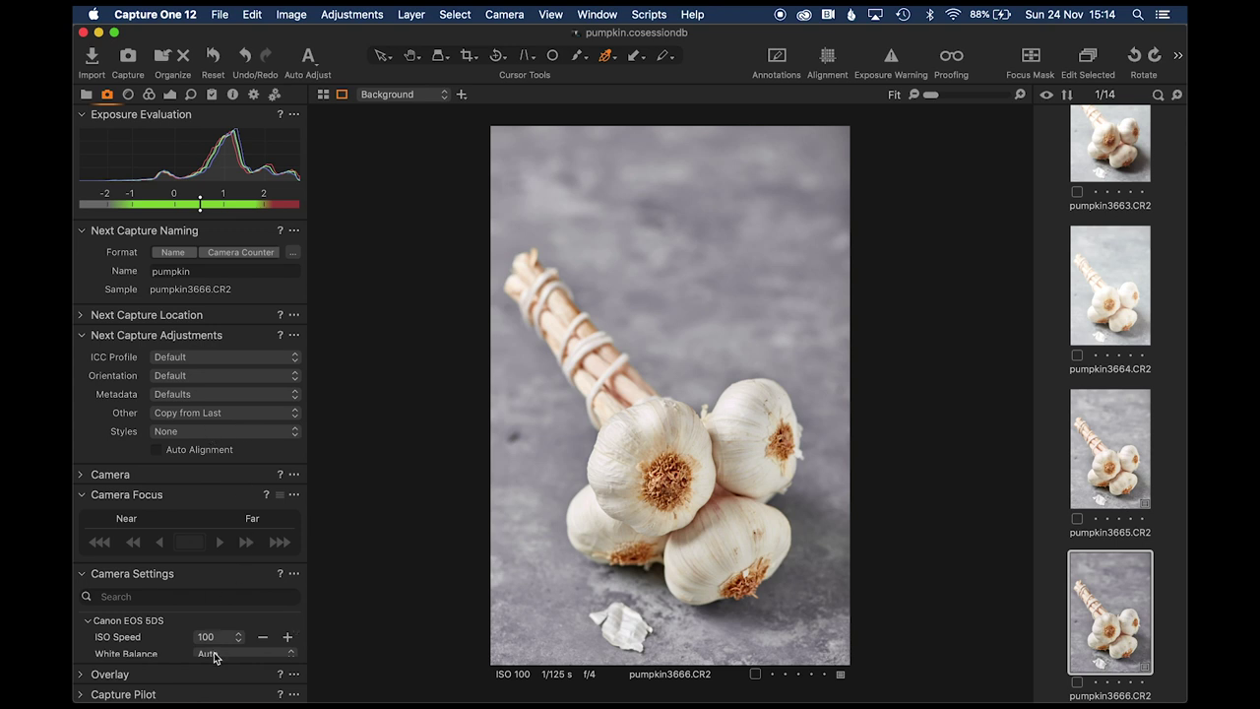
{"action": "scroll", "coordinate": [216, 645], "scroll_direction": "down", "scroll_amount": 1}
{"action": "scroll", "coordinate": [216, 640], "scroll_direction": "down", "scroll_amount": 3}
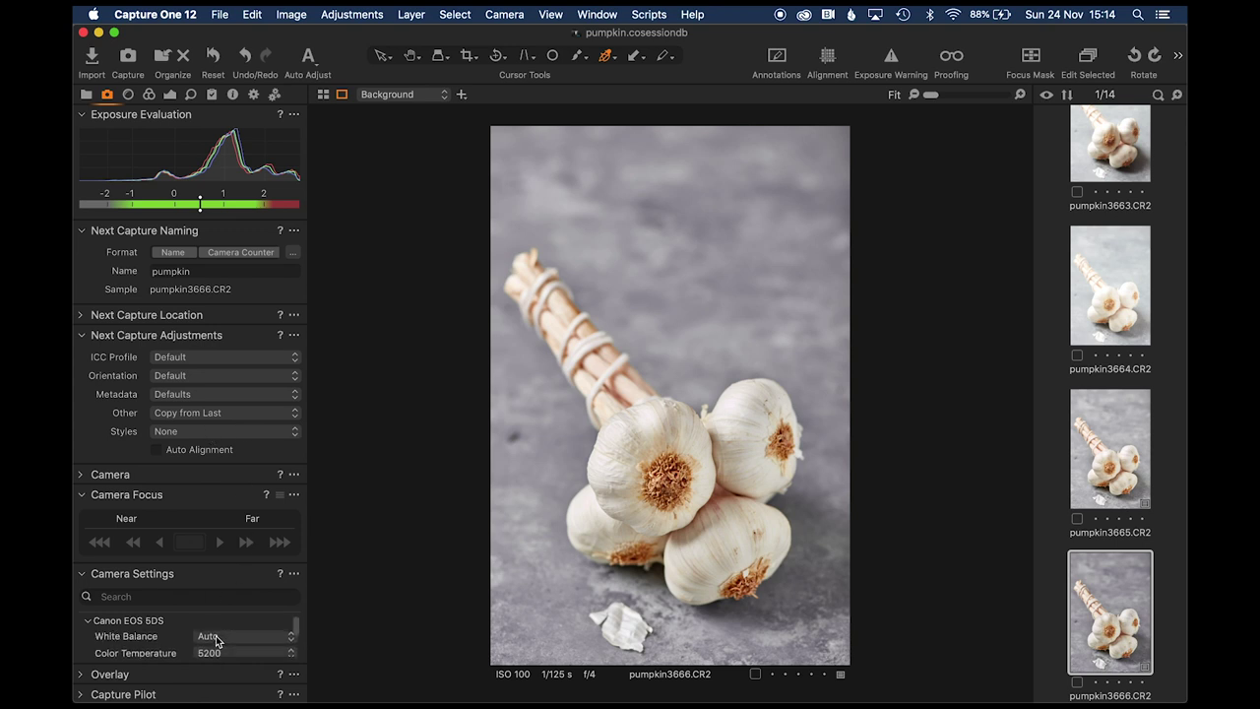
{"action": "left_click", "coordinate": [212, 638]}
{"action": "left_click", "coordinate": [207, 574]}
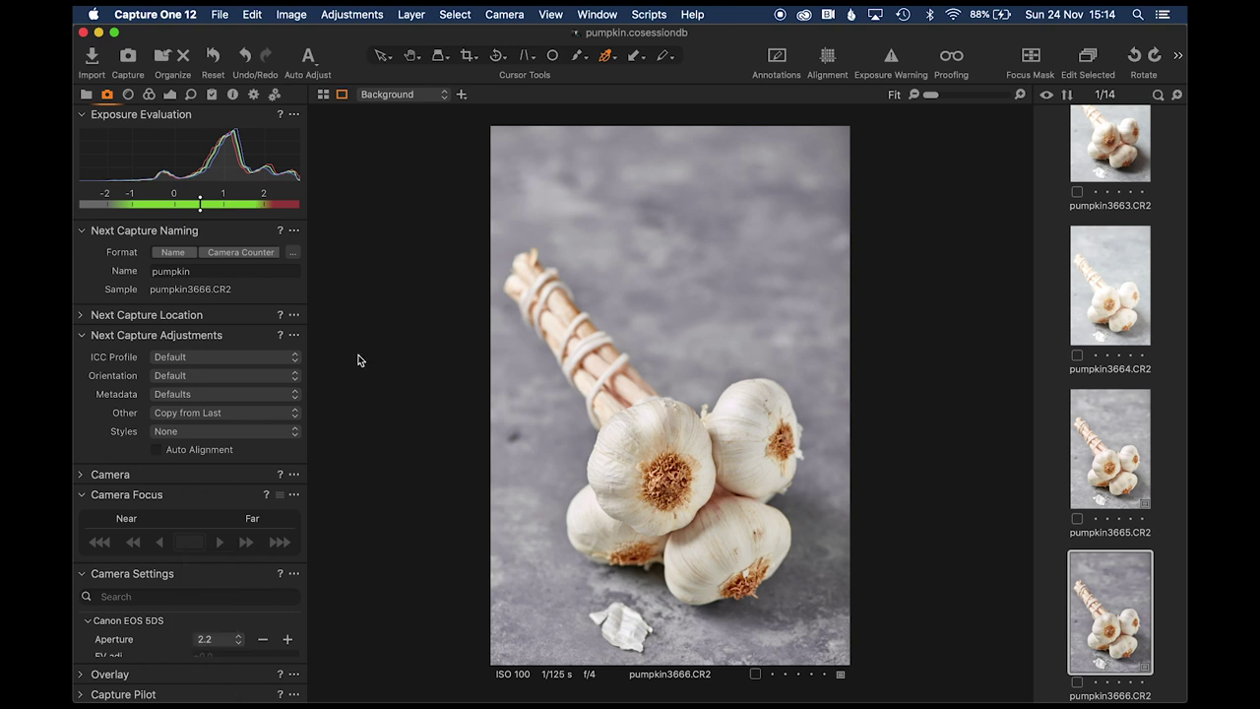
Step: Capture f/2.2 shots and compare pumpkin3668 with the f/4 frame pumpkin3665
{"action": "left_click", "coordinate": [129, 61]}
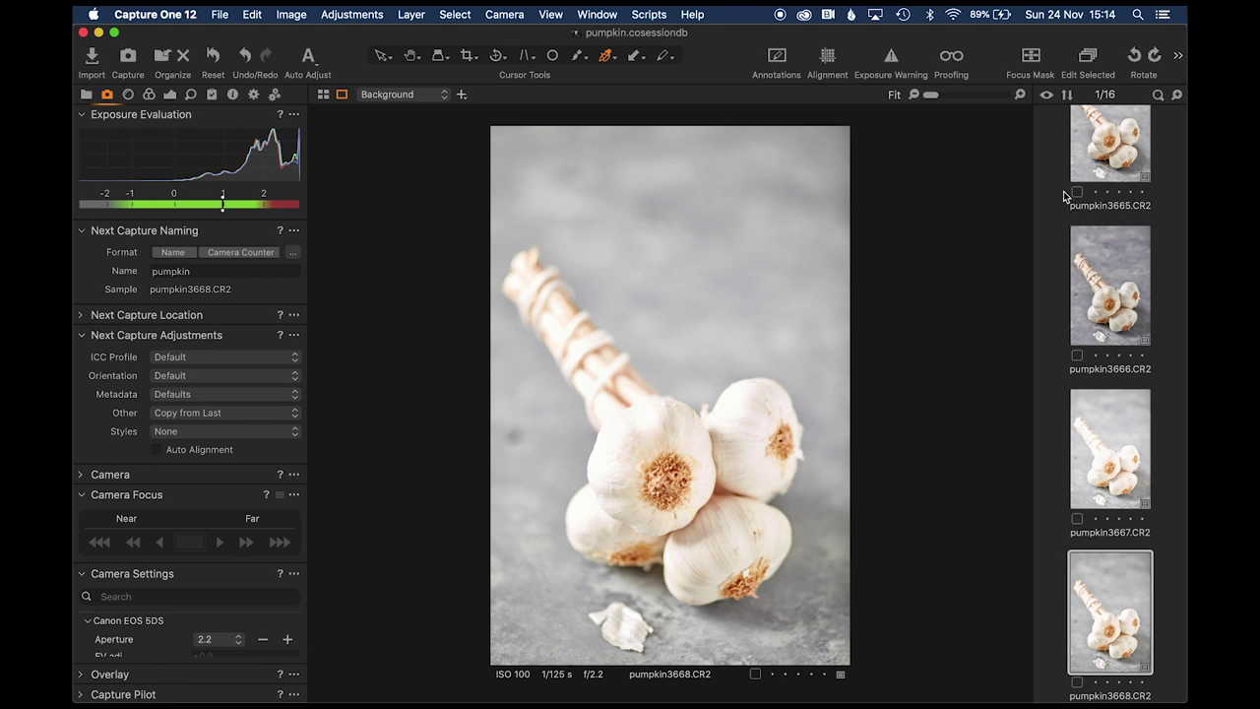
{"action": "left_click", "coordinate": [1113, 169]}
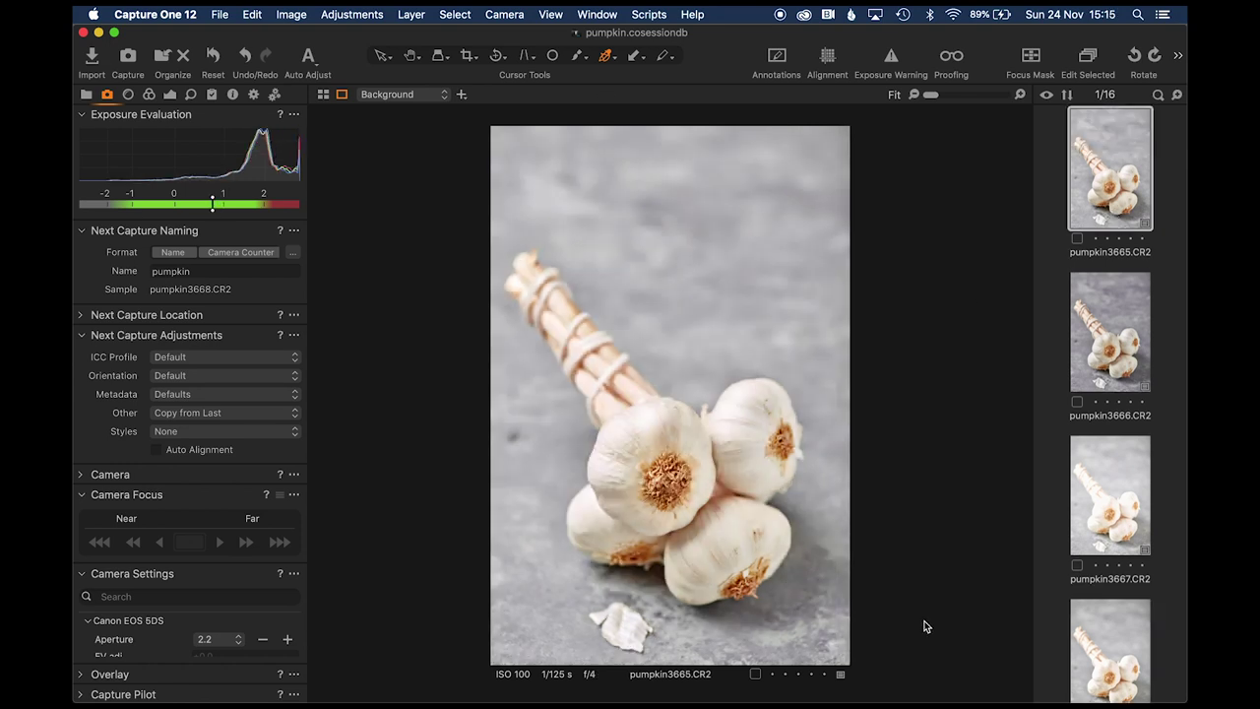
{"action": "left_click", "coordinate": [1088, 640]}
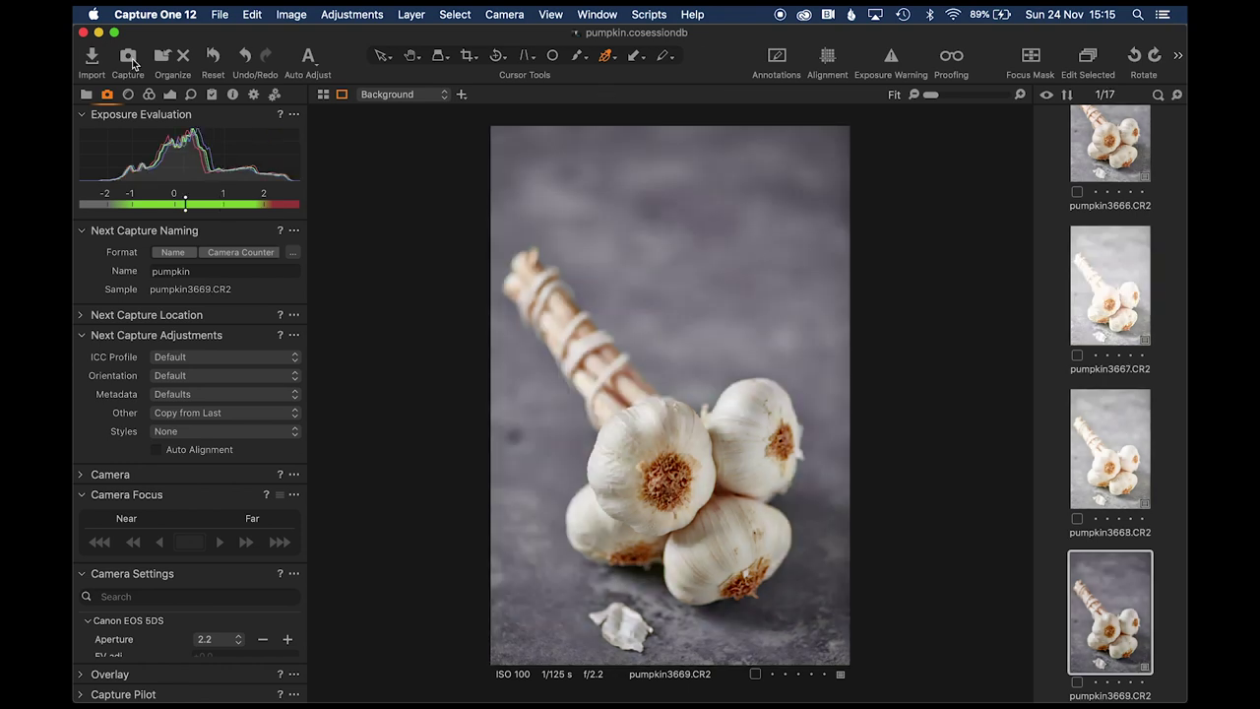
Step: Show the Exposure tools and zoom the garlic image to 100%
{"action": "left_click", "coordinate": [151, 95]}
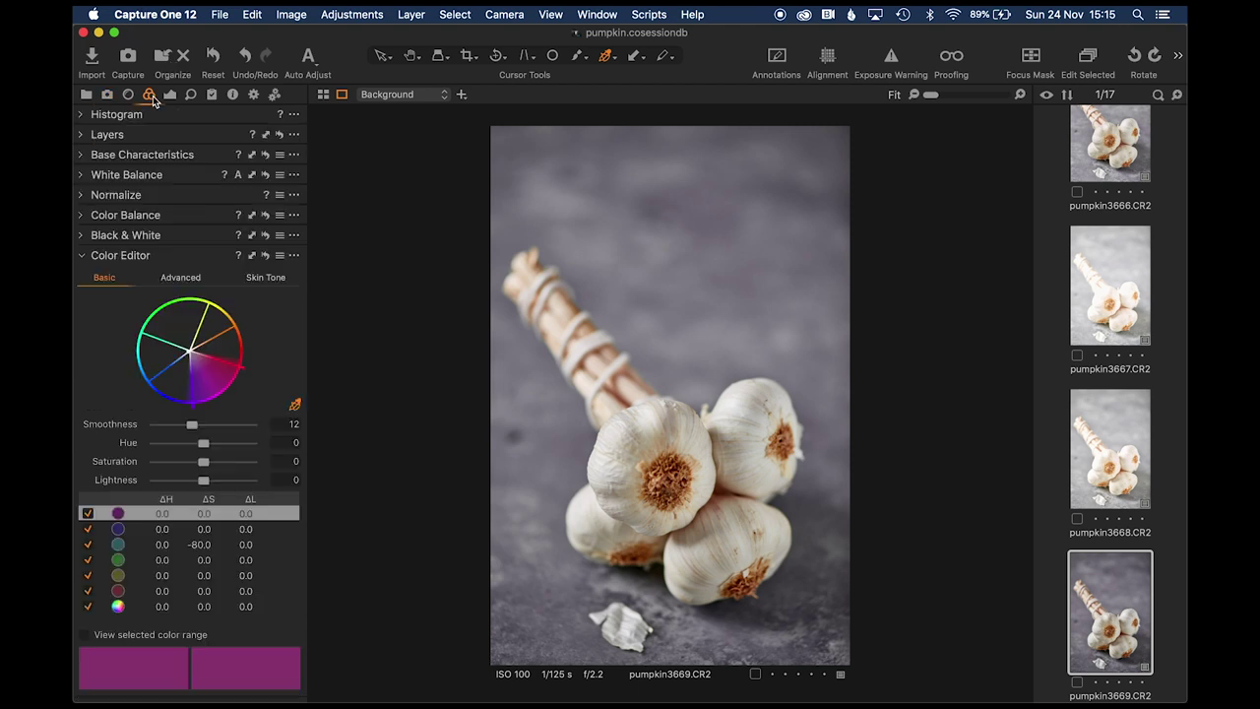
{"action": "left_click", "coordinate": [128, 96]}
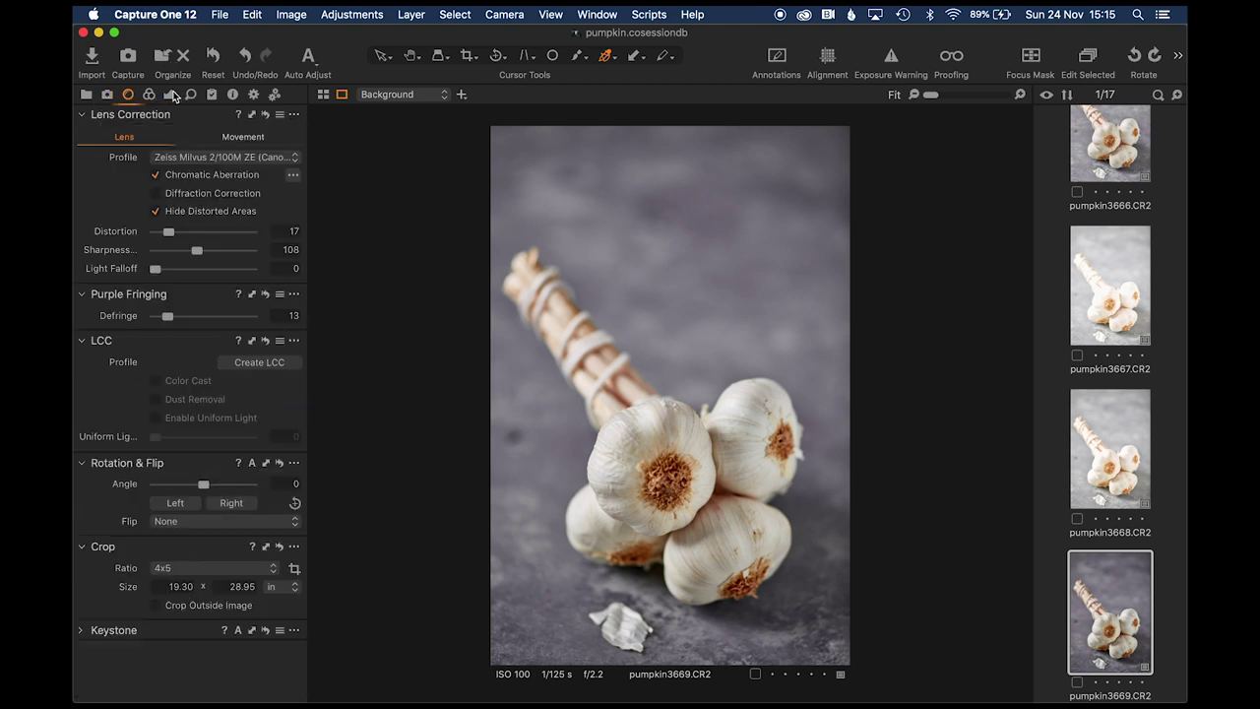
{"action": "left_click", "coordinate": [171, 95]}
{"action": "left_click", "coordinate": [638, 442]}
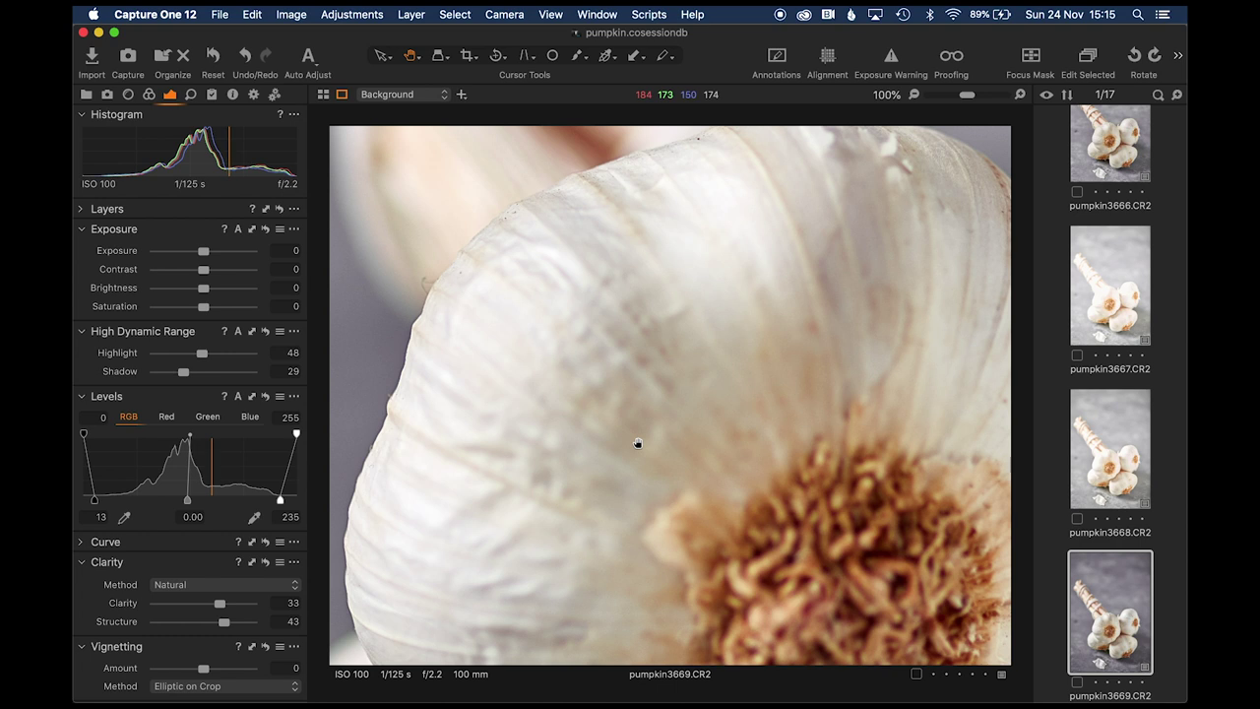
Step: Pan across the garlic bulbs at 100% to check sharpness, then fit the image to view
{"action": "left_click_drag", "start_coordinate": [637, 442], "coordinate": [781, 338]}
{"action": "left_click_drag", "start_coordinate": [857, 273], "coordinate": [597, 400]}
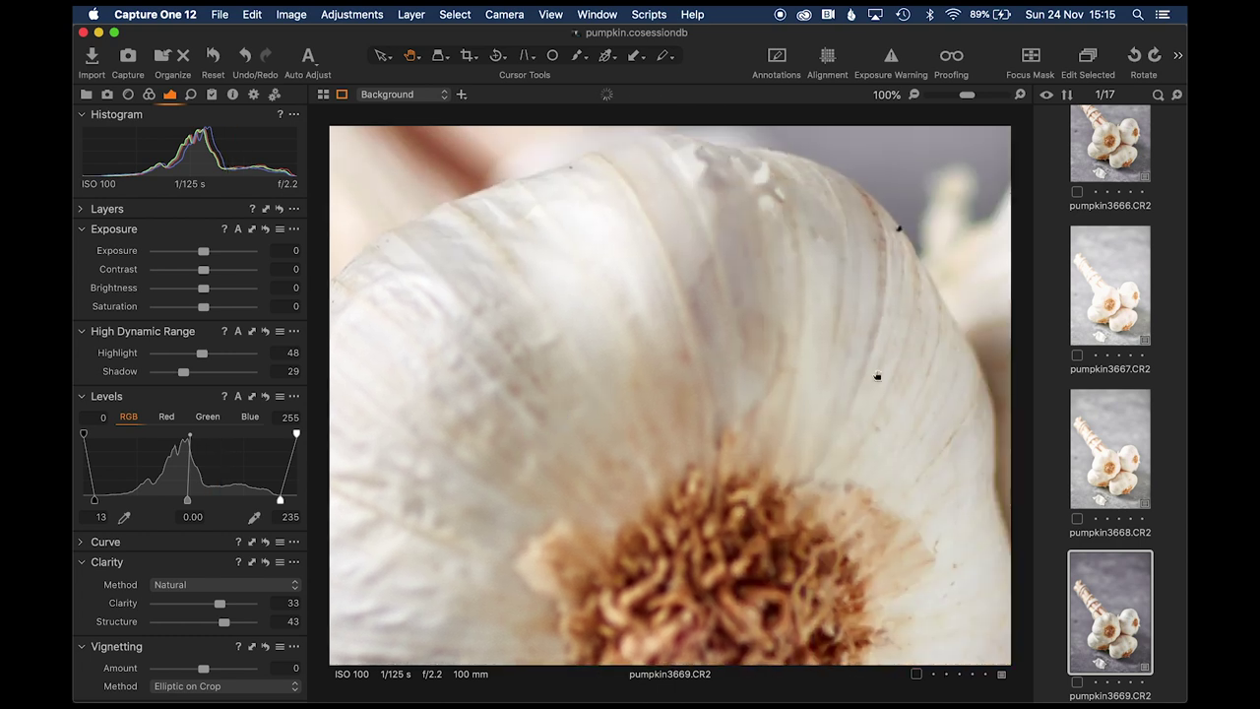
{"action": "left_click_drag", "start_coordinate": [877, 375], "coordinate": [562, 374]}
{"action": "left_click_drag", "start_coordinate": [816, 369], "coordinate": [678, 518]}
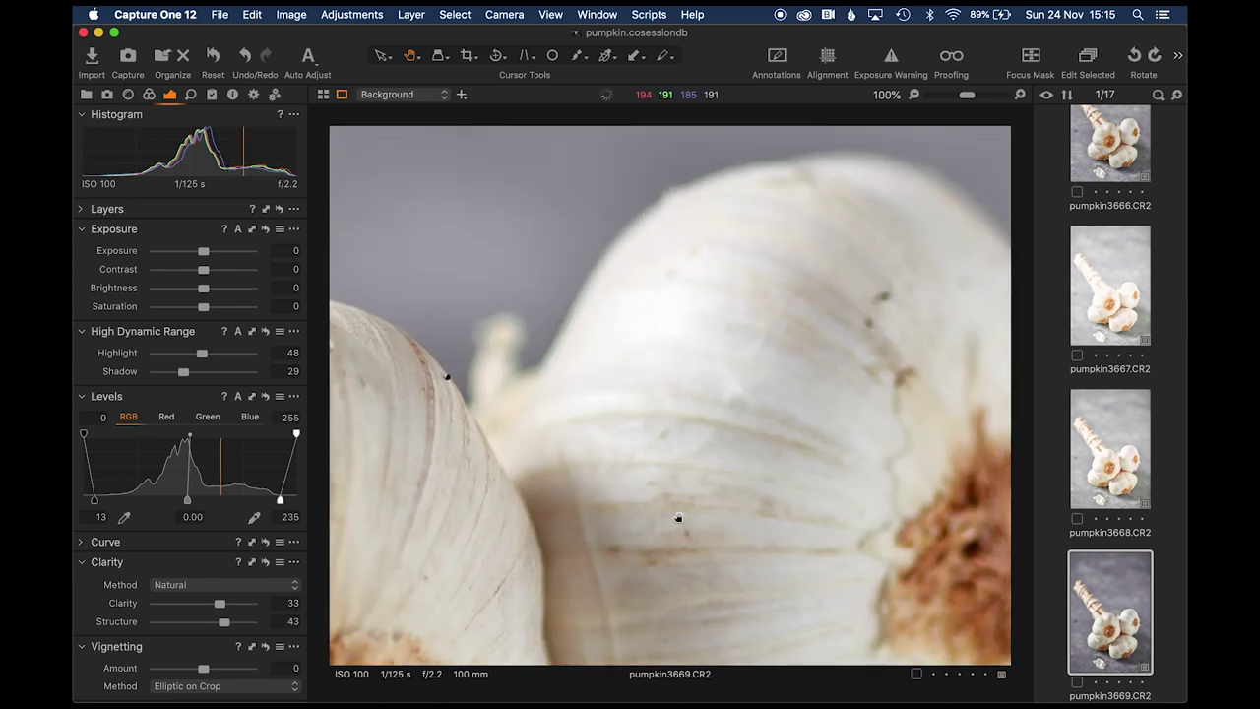
{"action": "left_click_drag", "start_coordinate": [551, 416], "coordinate": [984, 326]}
{"action": "left_click_drag", "start_coordinate": [531, 442], "coordinate": [777, 366]}
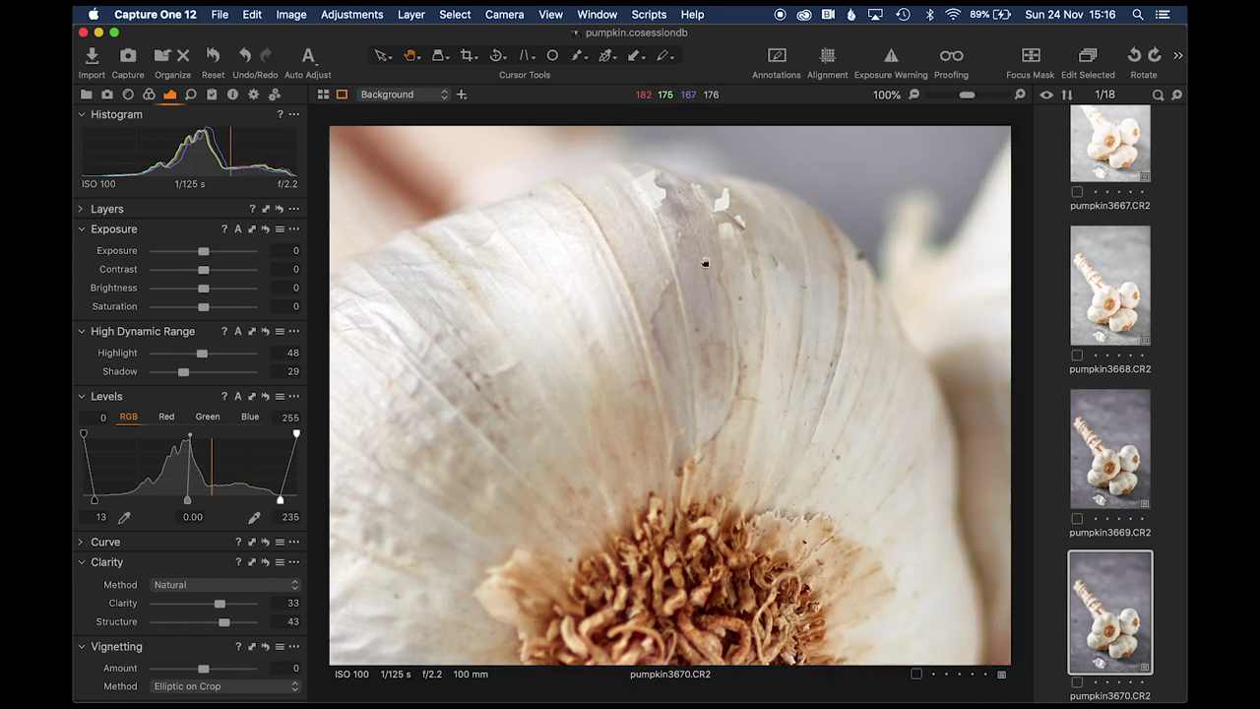
{"action": "key", "text": "cmd+0"}
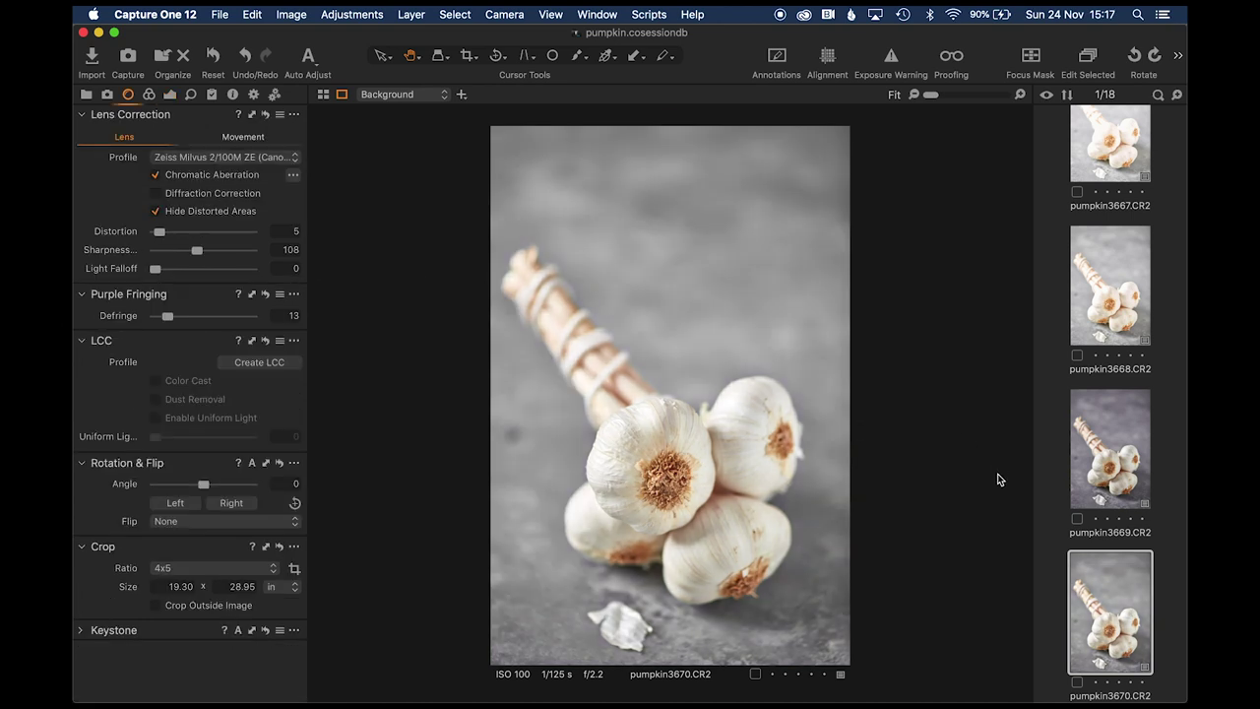
{"action": "scroll", "coordinate": [1095, 427], "scroll_direction": "up", "scroll_amount": 15}
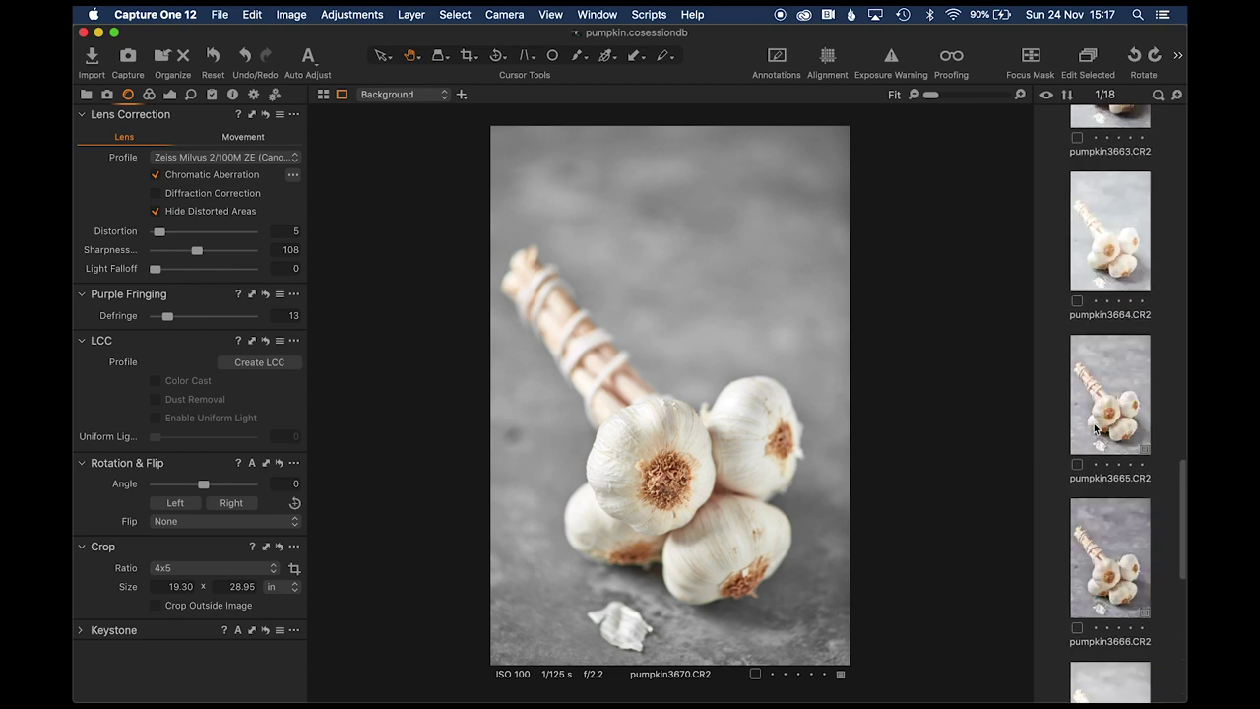
{"action": "scroll", "coordinate": [1094, 427], "scroll_direction": "up", "scroll_amount": 3}
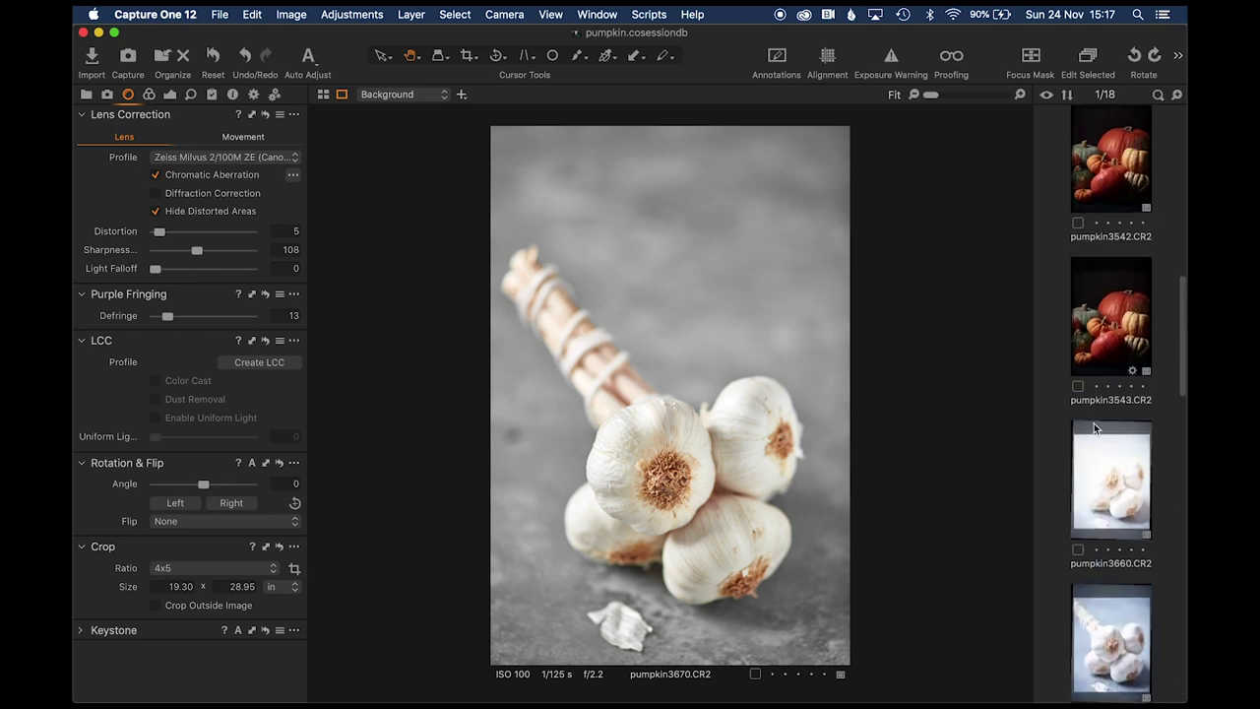
{"action": "left_click", "coordinate": [1118, 307]}
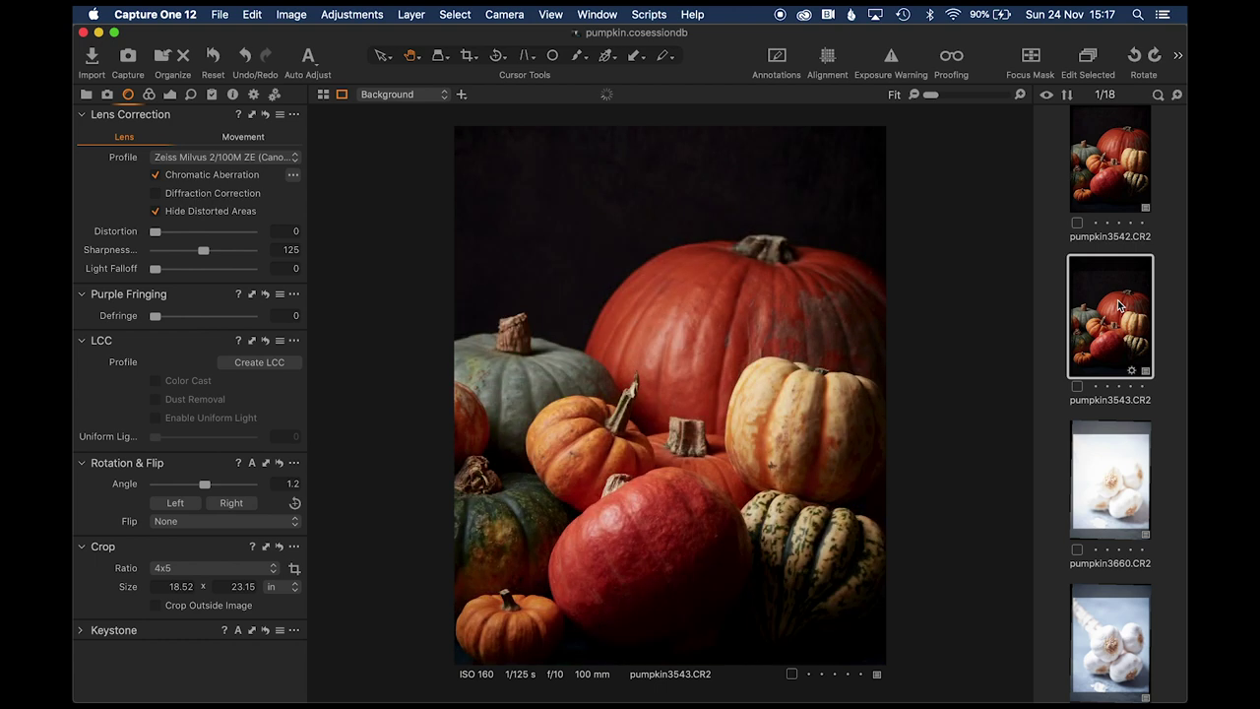
{"action": "left_click", "coordinate": [726, 535]}
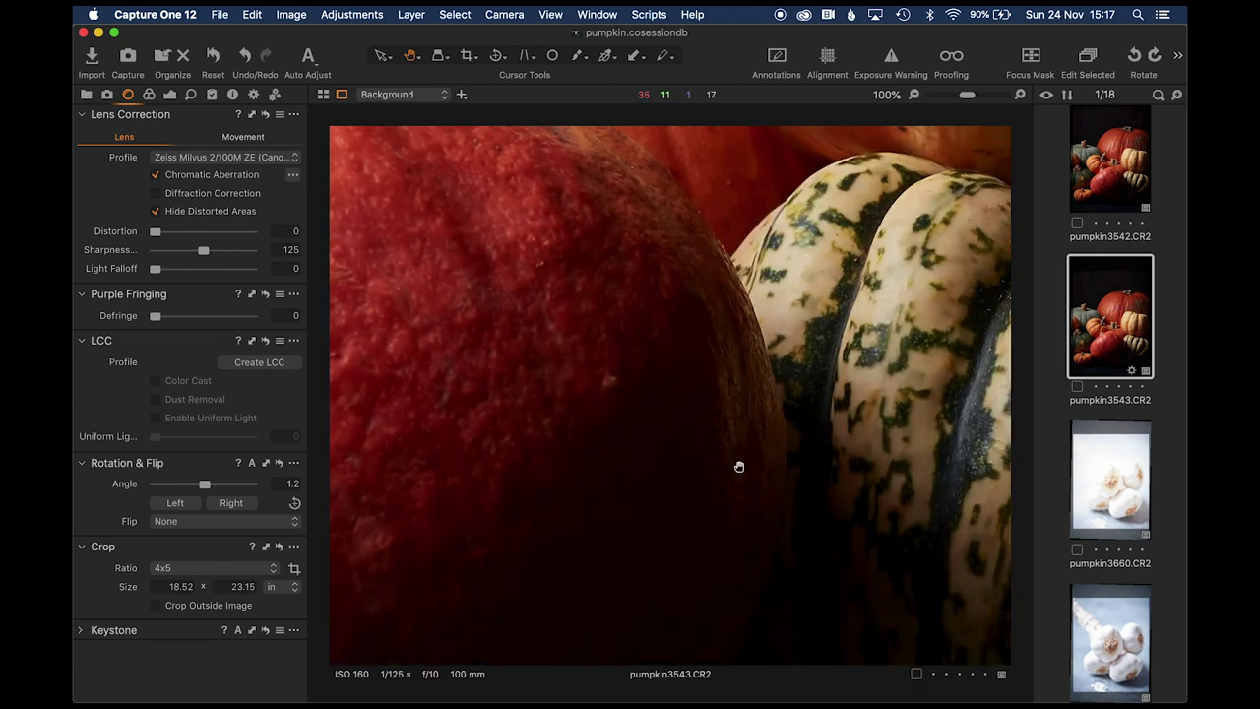
{"action": "scroll", "coordinate": [722, 438], "scroll_direction": "down", "scroll_amount": 3}
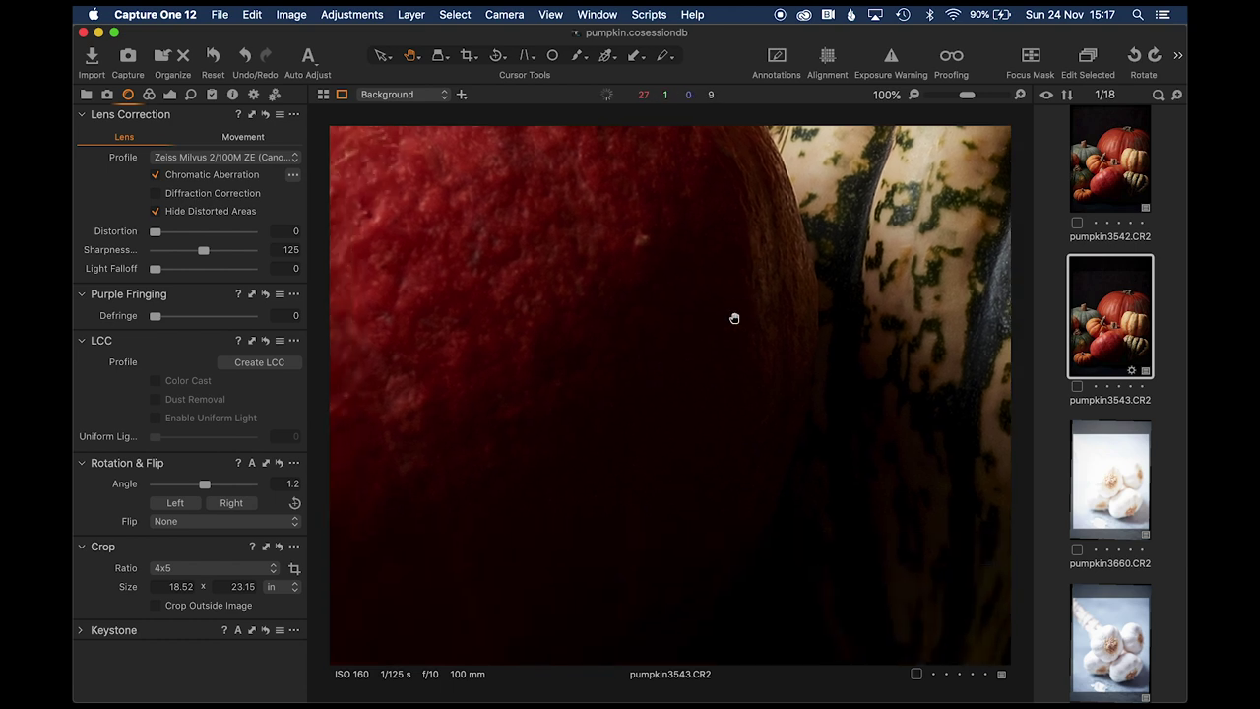
{"action": "left_click_drag", "start_coordinate": [724, 434], "coordinate": [729, 194]}
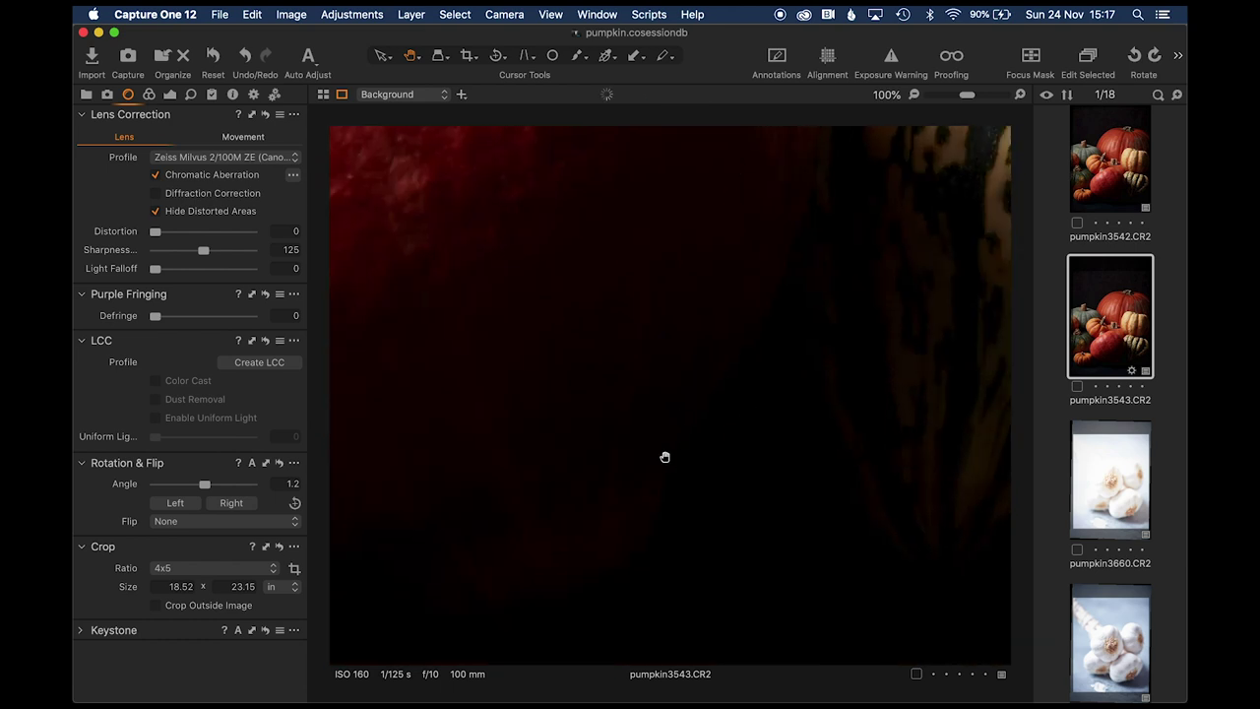
{"action": "double_click", "coordinate": [689, 391]}
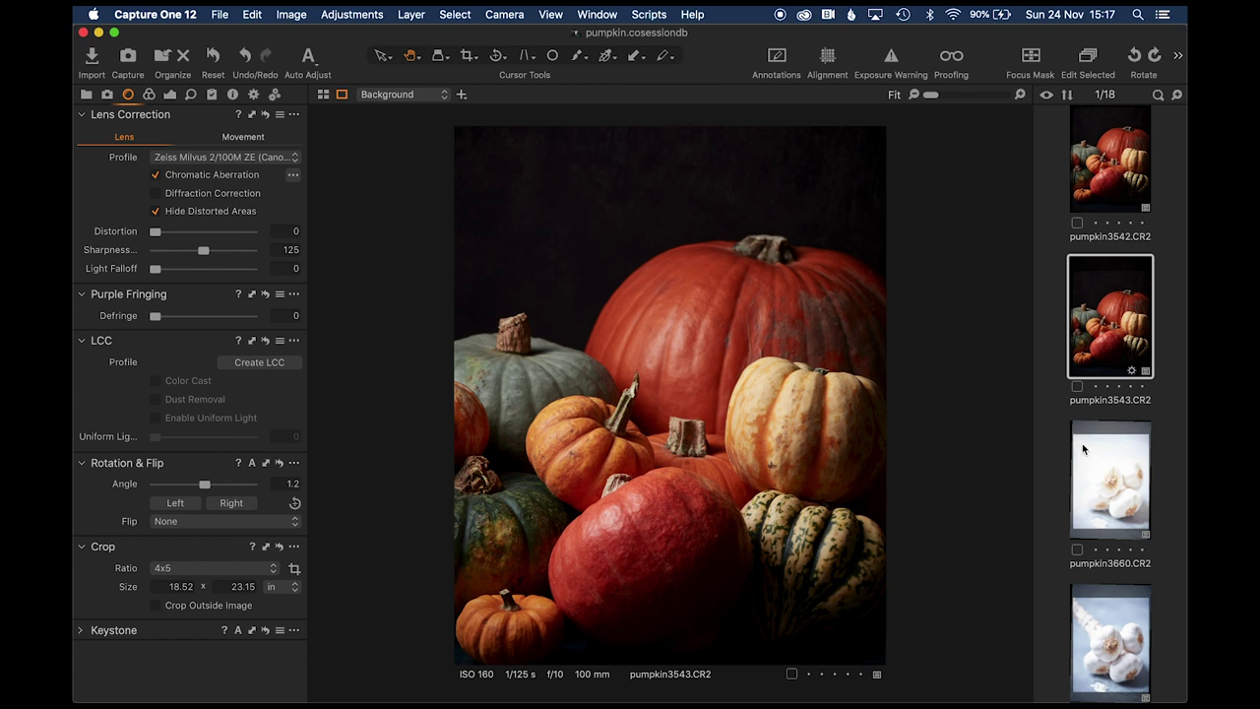
{"action": "scroll", "coordinate": [1088, 551], "scroll_direction": "down", "scroll_amount": 10}
{"action": "left_click", "coordinate": [1091, 602]}
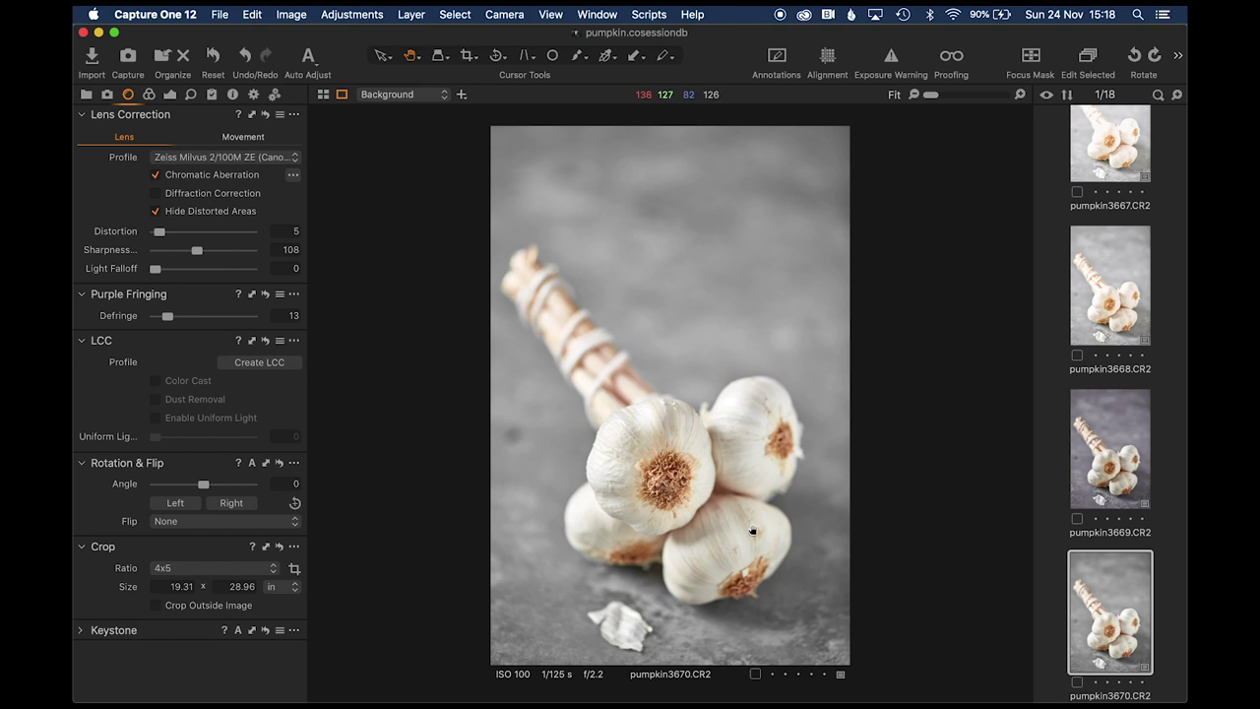
Step: View the earlier pumpkin shot pumpkin3543 again
{"action": "scroll", "coordinate": [1076, 372], "scroll_direction": "up", "scroll_amount": 5}
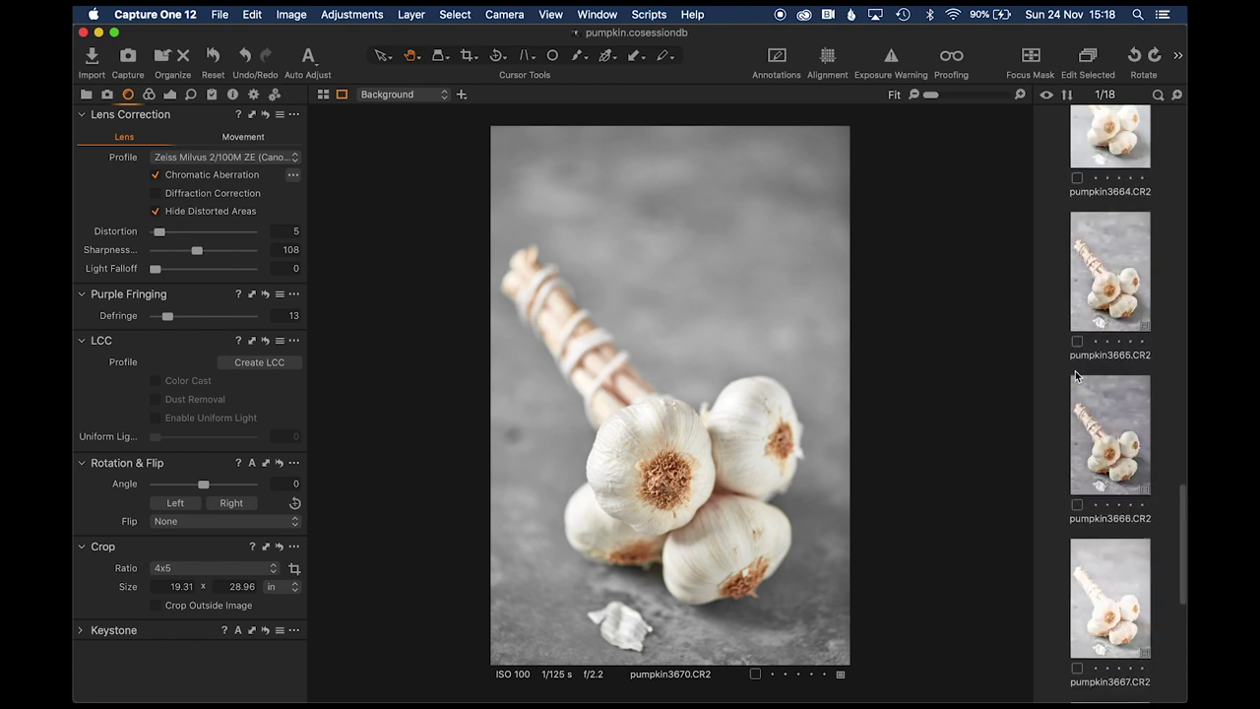
{"action": "scroll", "coordinate": [1076, 375], "scroll_direction": "up", "scroll_amount": 8}
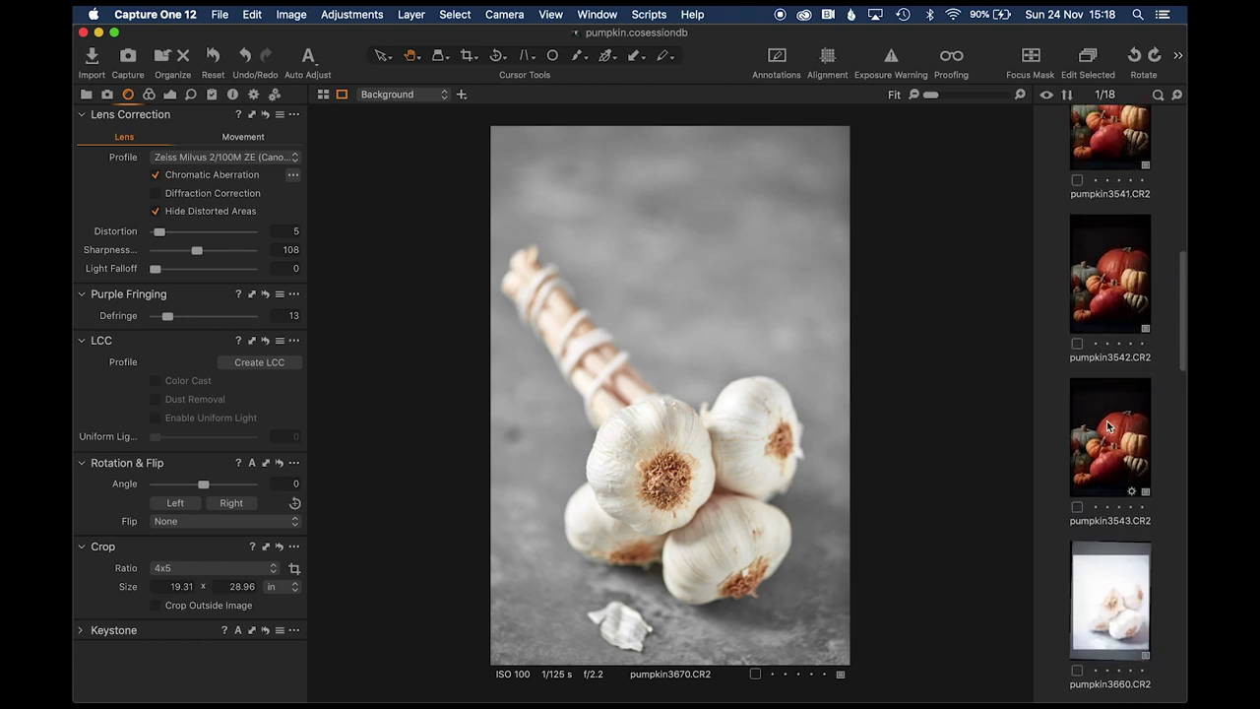
{"action": "left_click", "coordinate": [1107, 425]}
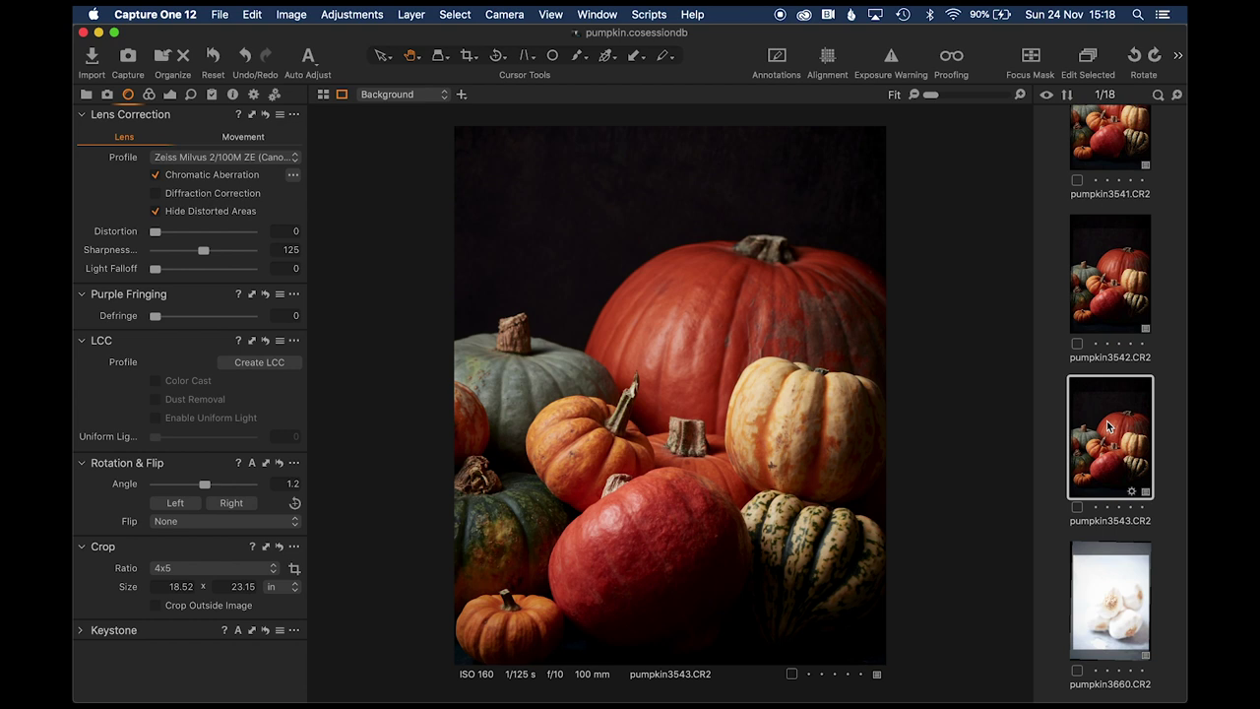
Step: Return to garlic shot pumpkin3670 and bring up the crop ratio choices
{"action": "scroll", "coordinate": [1107, 425], "scroll_direction": "down", "scroll_amount": 10}
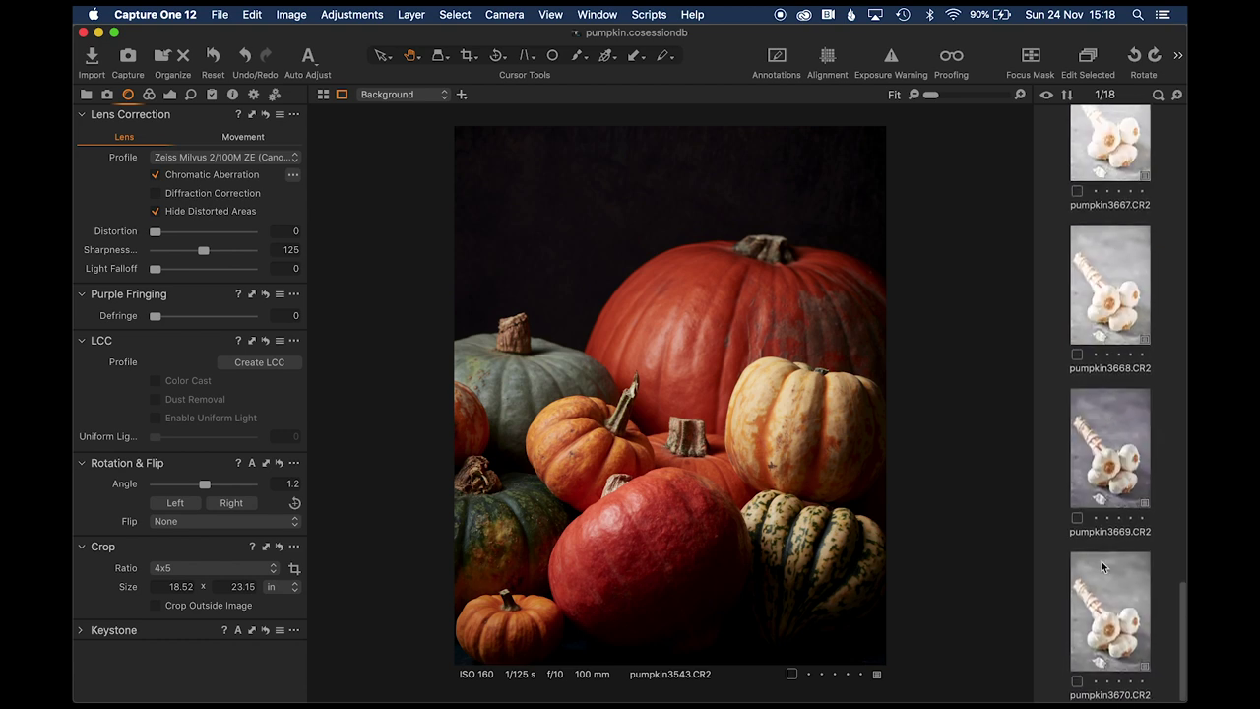
{"action": "left_click", "coordinate": [1102, 579]}
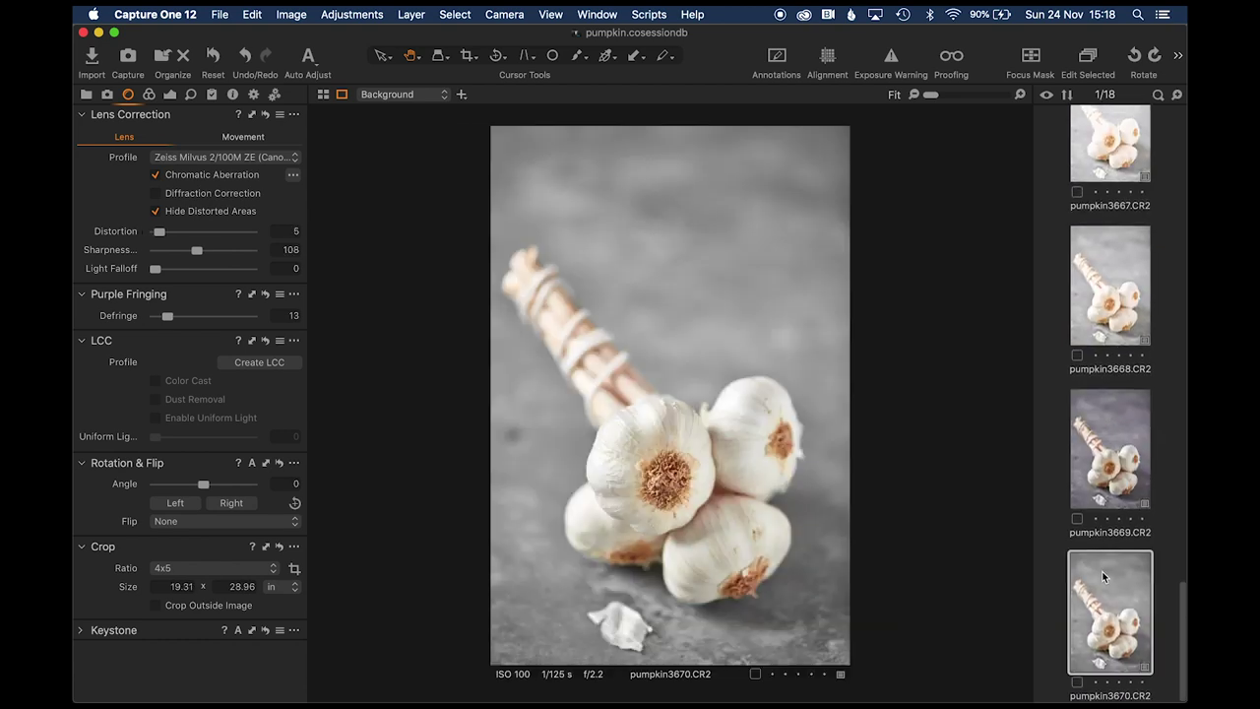
{"action": "left_click", "coordinate": [471, 56]}
Step: Crop pumpkin3670 to 4x5 at 18.95 × 23.69 in, framed over the garlic bulbs
{"action": "left_click", "coordinate": [526, 204]}
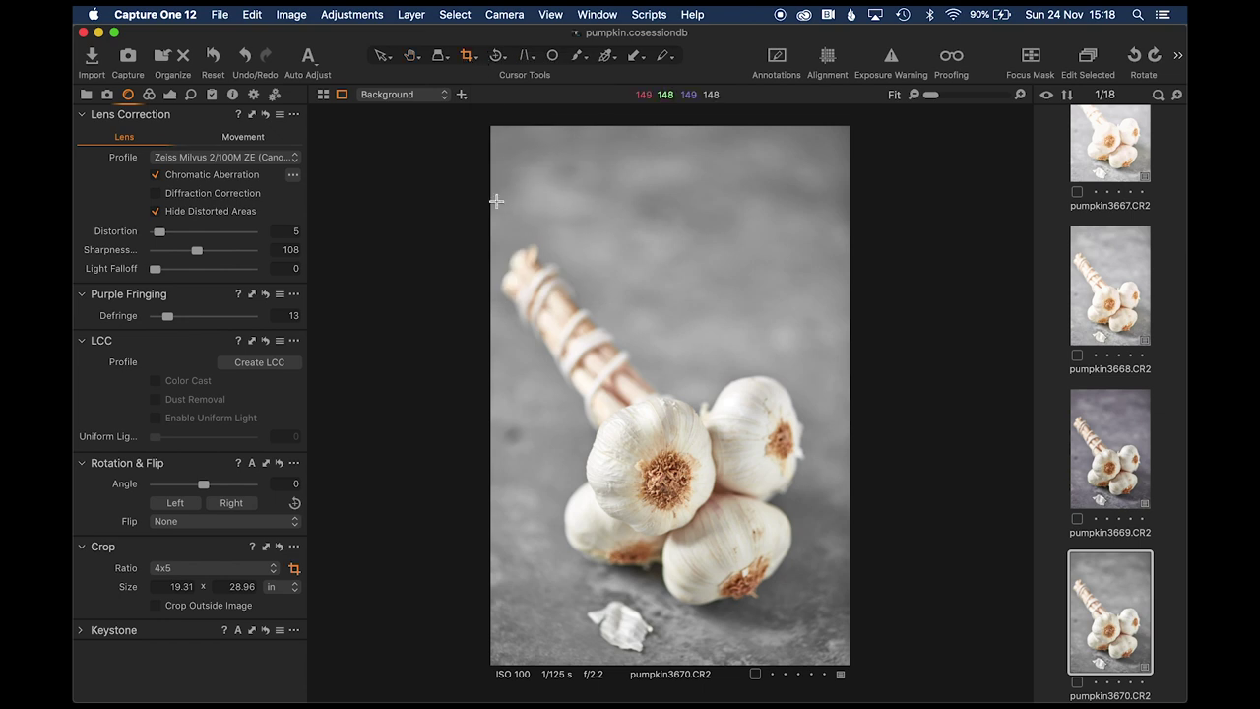
{"action": "left_click_drag", "start_coordinate": [496, 201], "coordinate": [732, 496]}
{"action": "left_click_drag", "start_coordinate": [836, 657], "coordinate": [836, 654]}
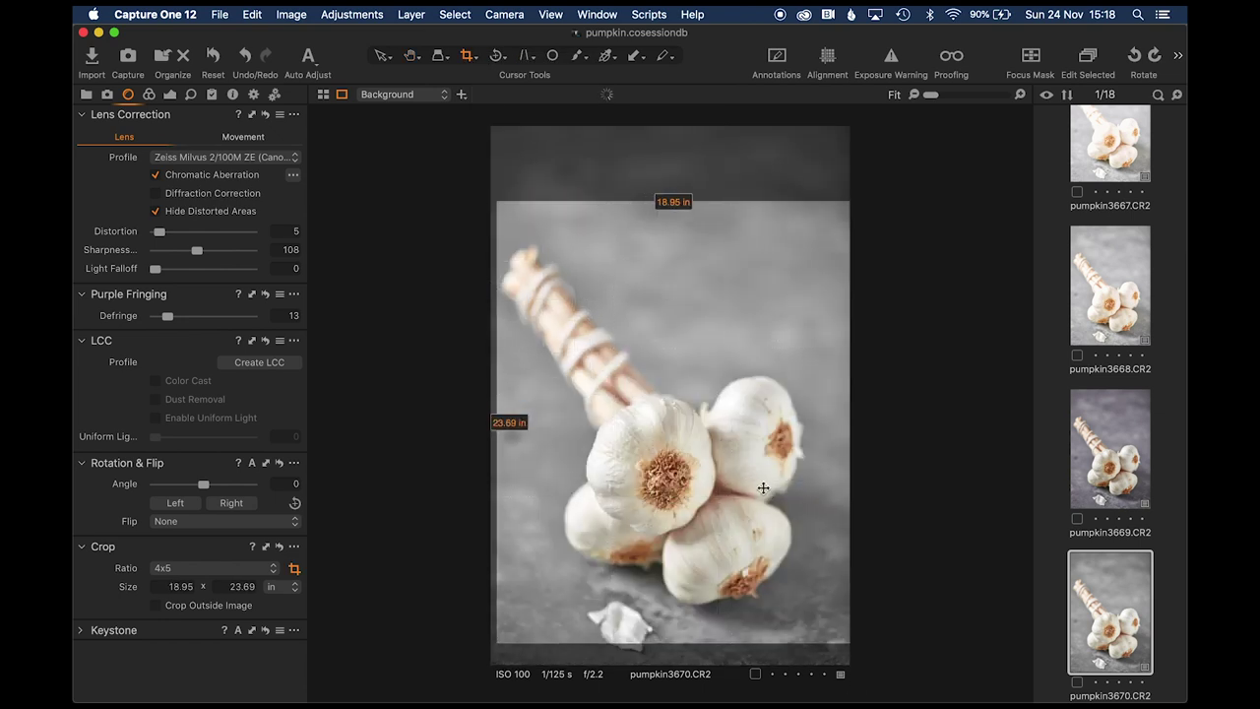
{"action": "left_click_drag", "start_coordinate": [758, 486], "coordinate": [757, 507]}
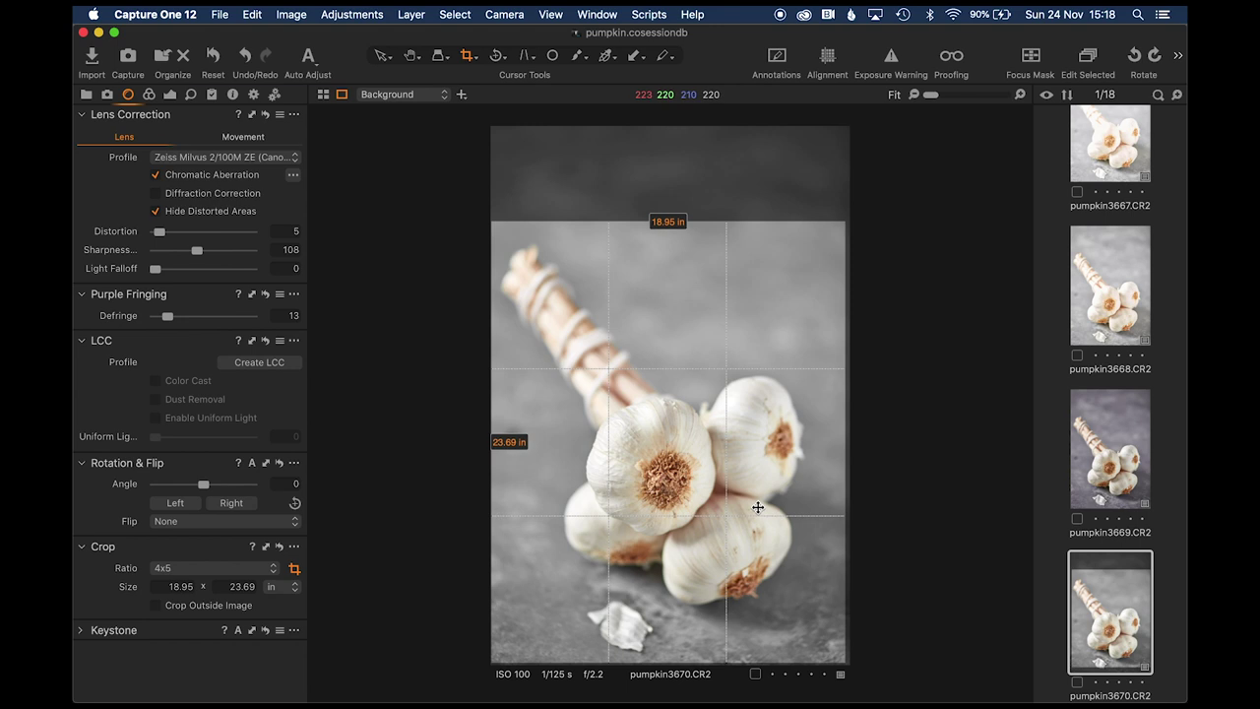
{"action": "left_click", "coordinate": [412, 53]}
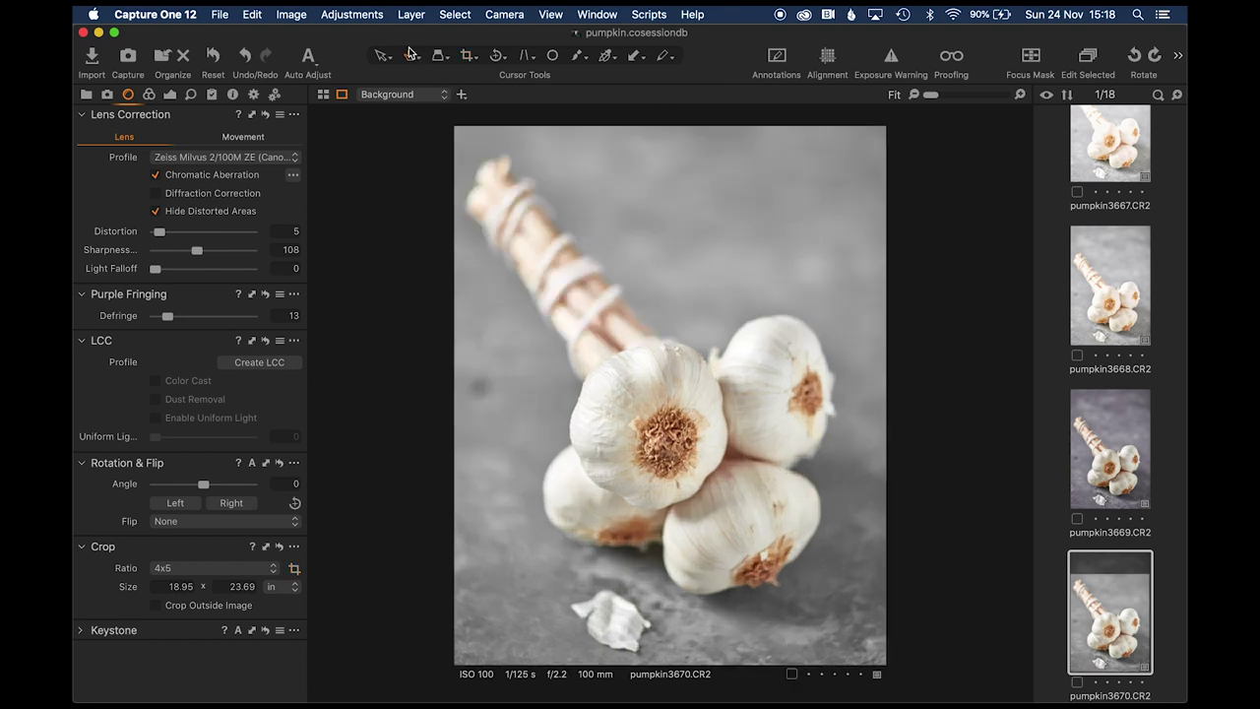